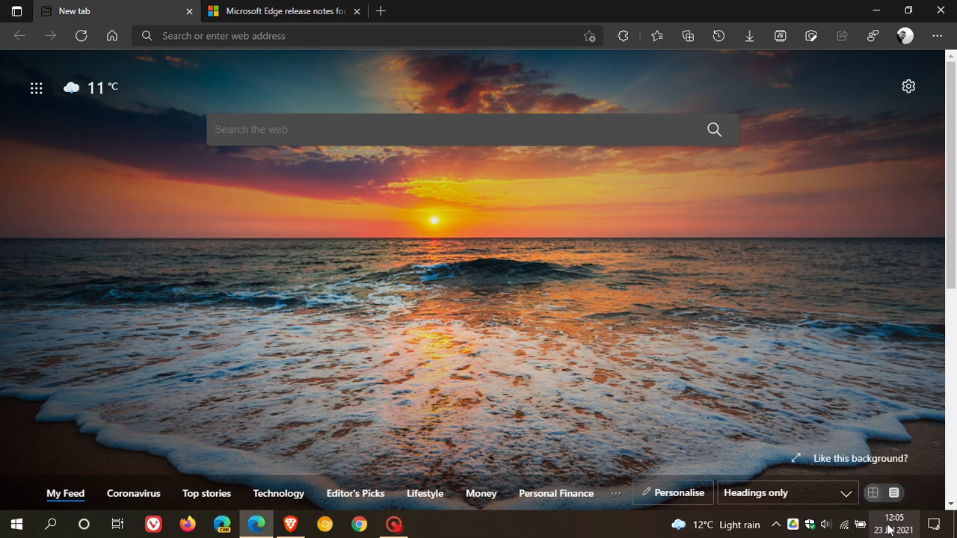
Look through the browser's Appearance settings
{"action": "mouse_move", "coordinate": [892, 527]}
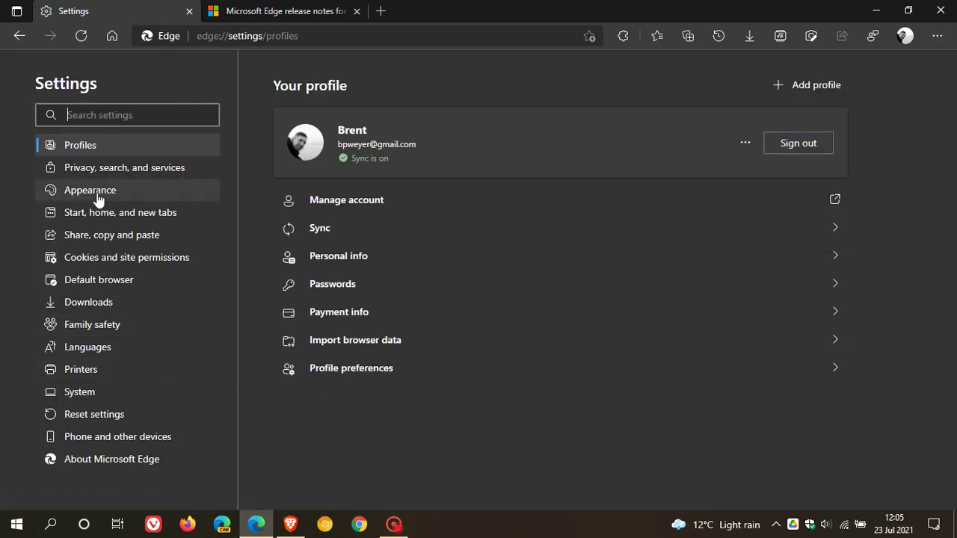
{"action": "left_click", "coordinate": [97, 194]}
{"action": "scroll", "coordinate": [890, 247], "scroll_direction": "down", "scroll_amount": 8}
{"action": "scroll", "coordinate": [889, 249], "scroll_direction": "down", "scroll_amount": 4}
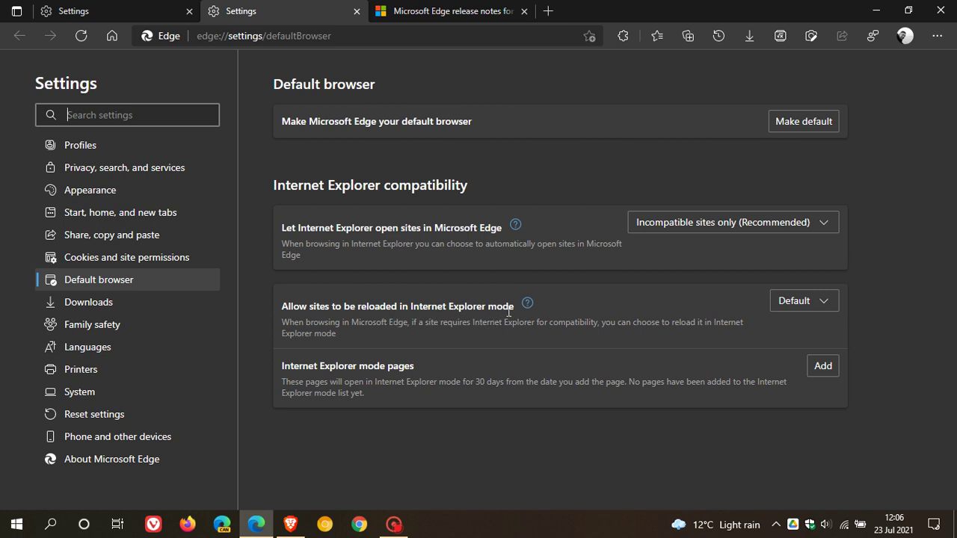
Set sites to be reloaded in Internet Explorer mode to Allow and restart the browser to apply the change
{"action": "left_click", "coordinate": [786, 312]}
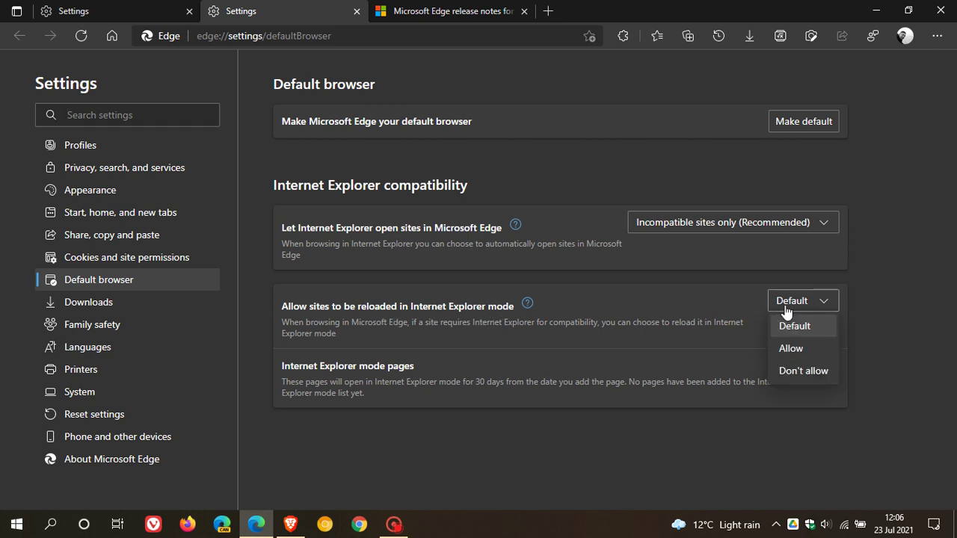
{"action": "left_click", "coordinate": [786, 347]}
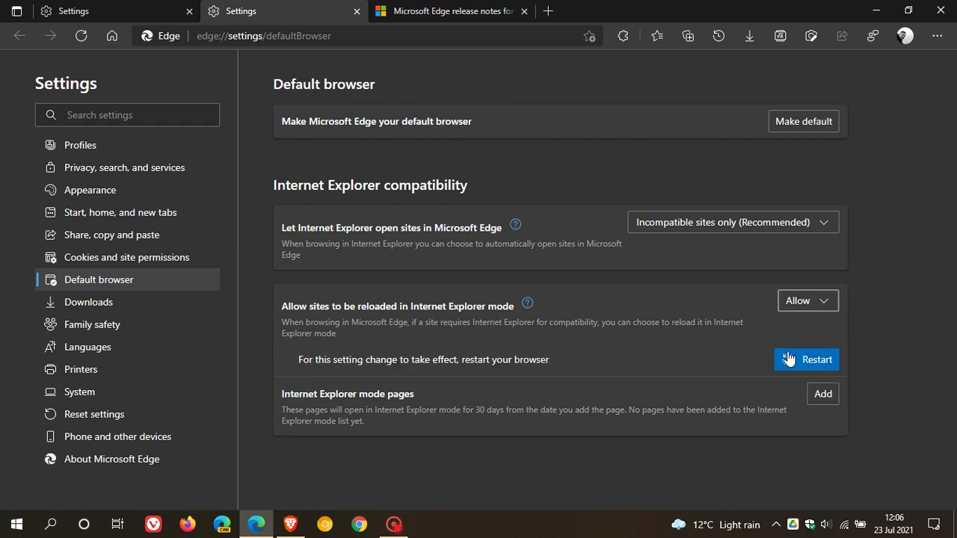
{"action": "left_click", "coordinate": [788, 360]}
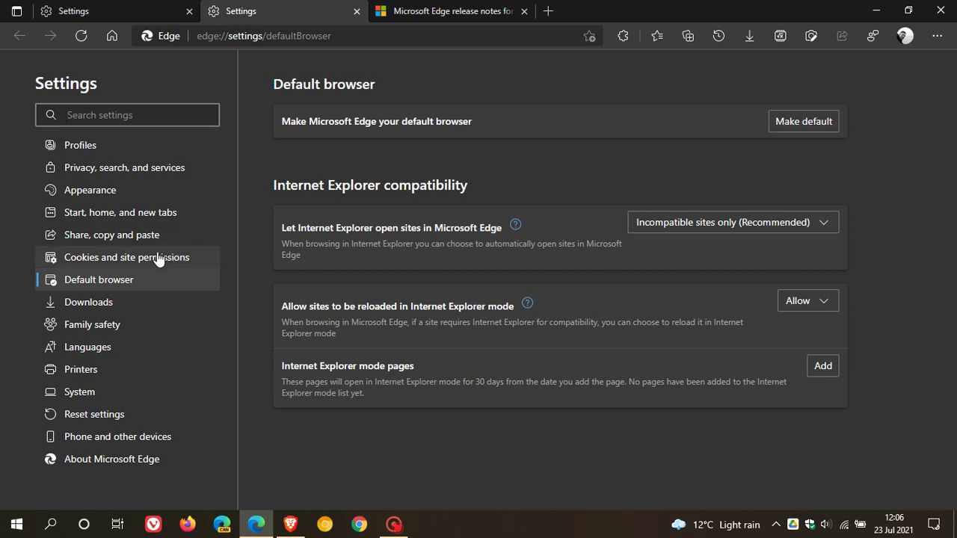
In the Appearance settings, show the Internet Explorer mode button on the toolbar and close the extra Settings tab
{"action": "left_click", "coordinate": [113, 192]}
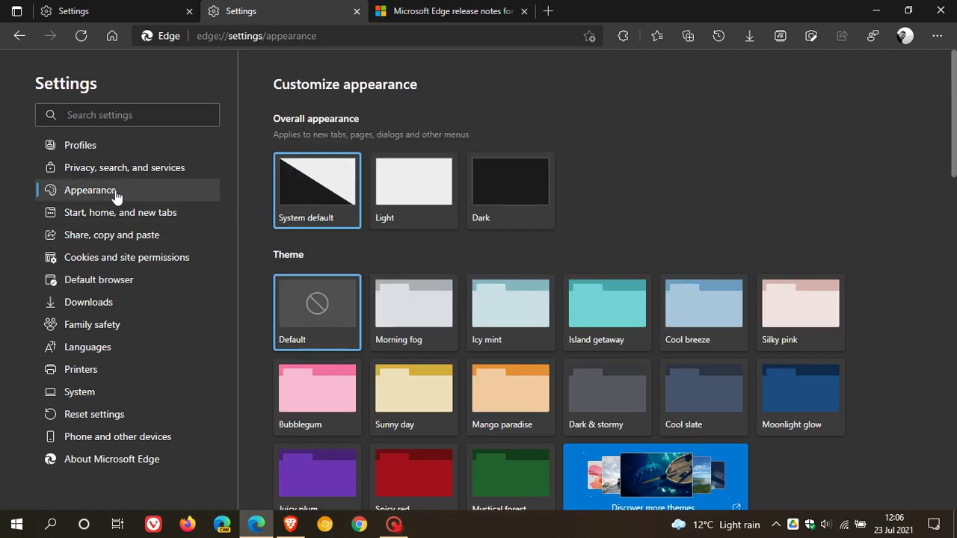
{"action": "scroll", "coordinate": [913, 180], "scroll_direction": "down", "scroll_amount": 1}
{"action": "scroll", "coordinate": [913, 180], "scroll_direction": "down", "scroll_amount": 10}
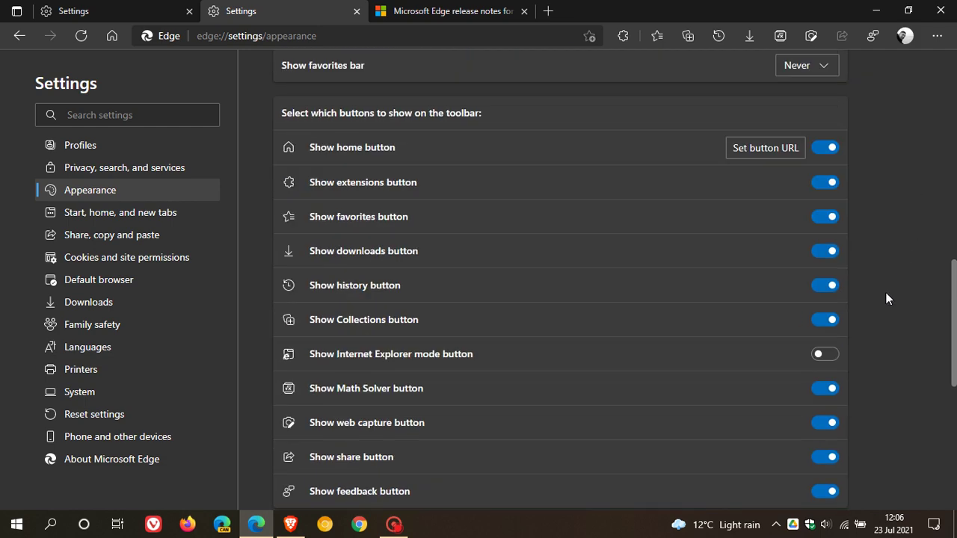
{"action": "left_click", "coordinate": [831, 358]}
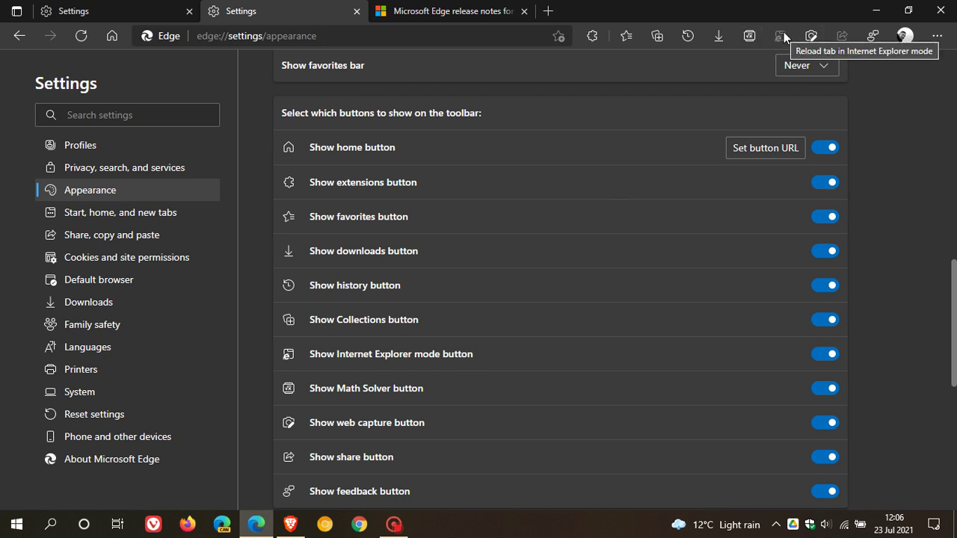
{"action": "left_click", "coordinate": [357, 12]}
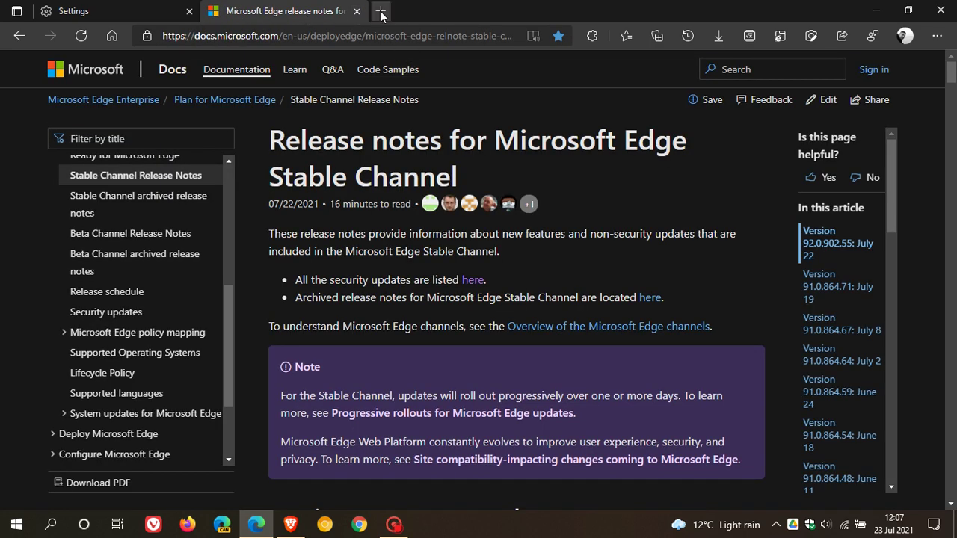
Open a new tab and view the list of installed extensions and the browser's main menu, leaving both closed
{"action": "left_click", "coordinate": [381, 11]}
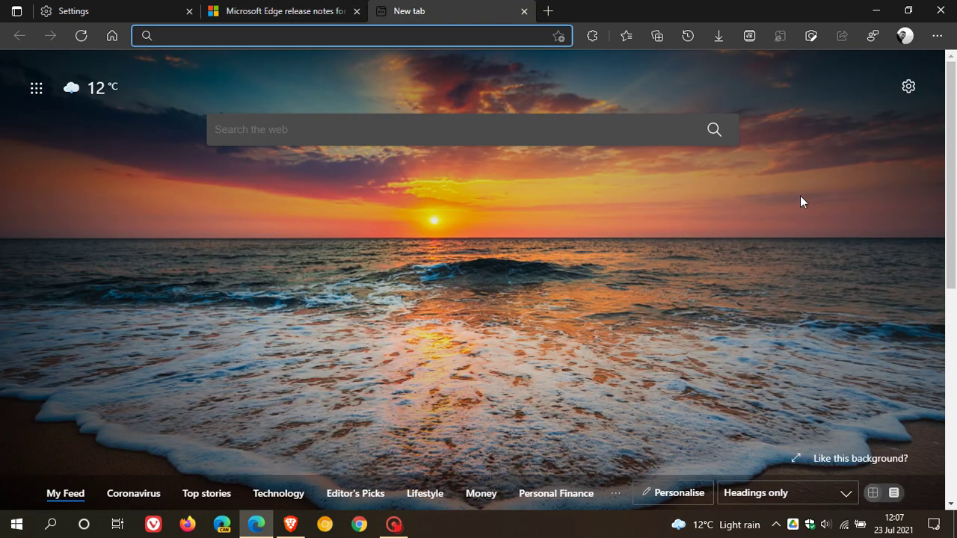
{"action": "left_click", "coordinate": [595, 35]}
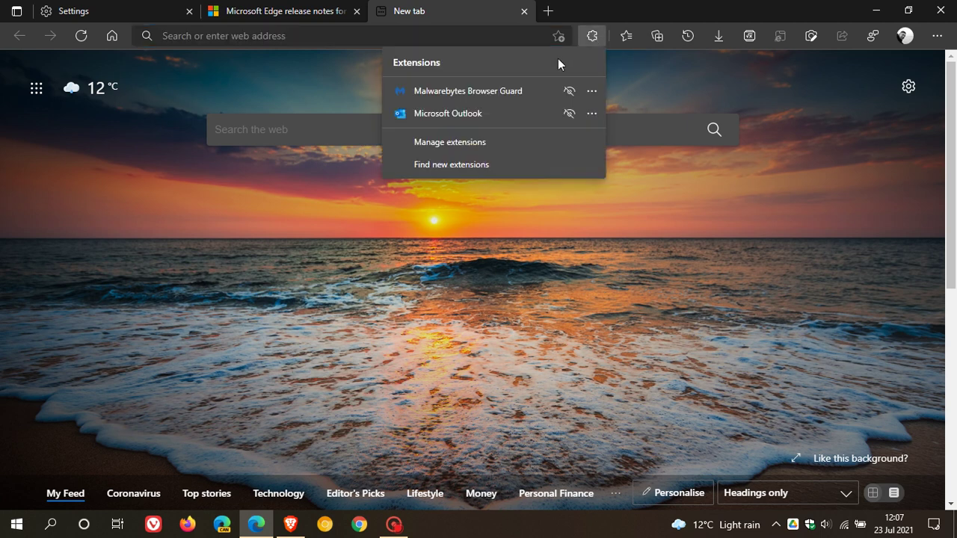
{"action": "left_click", "coordinate": [936, 36]}
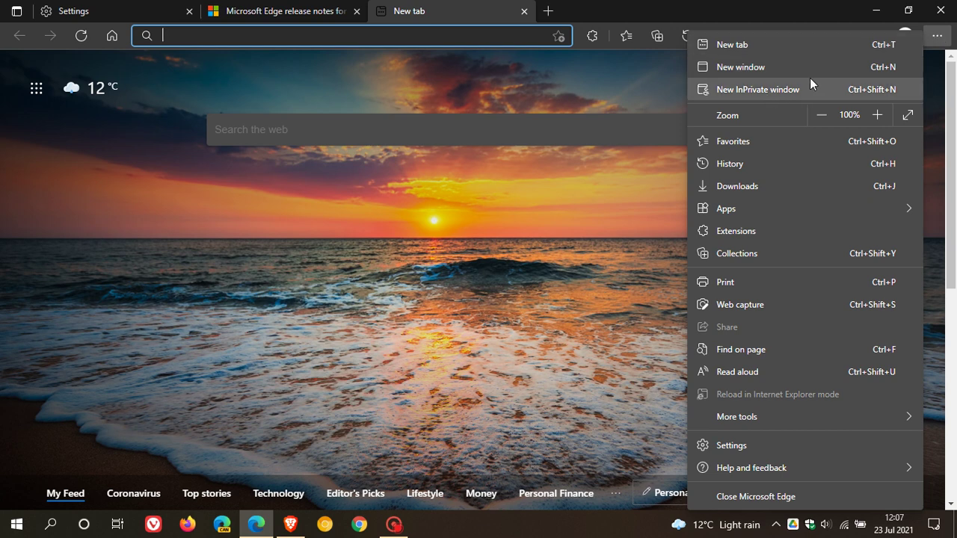
{"action": "left_click", "coordinate": [592, 37]}
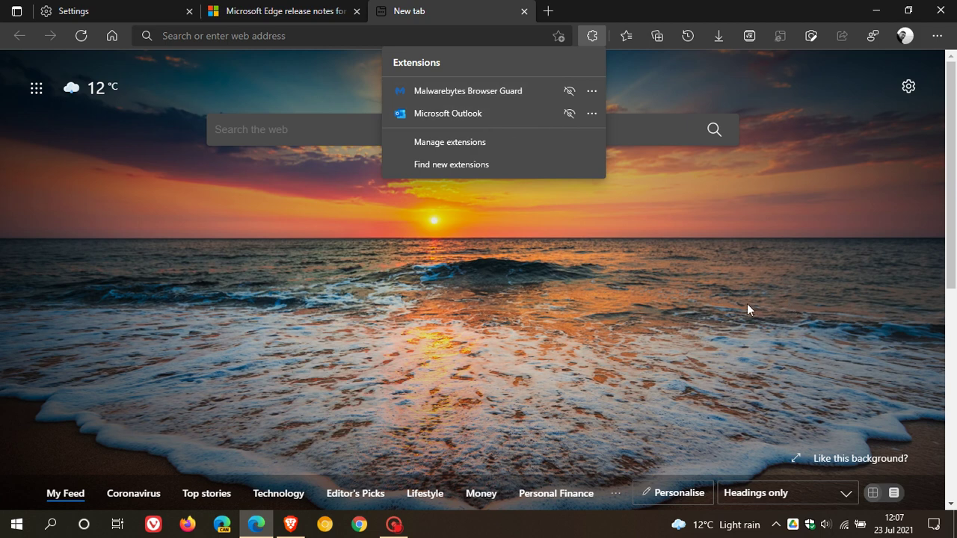
{"action": "left_click", "coordinate": [671, 277]}
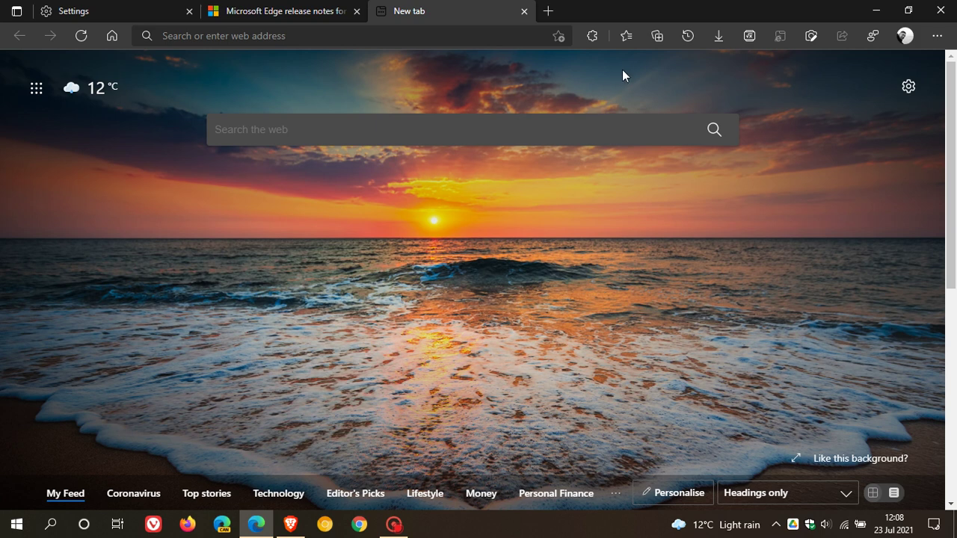
Pin the Favorites list as a side pane, then close, reopen and close it again
{"action": "left_click", "coordinate": [627, 35]}
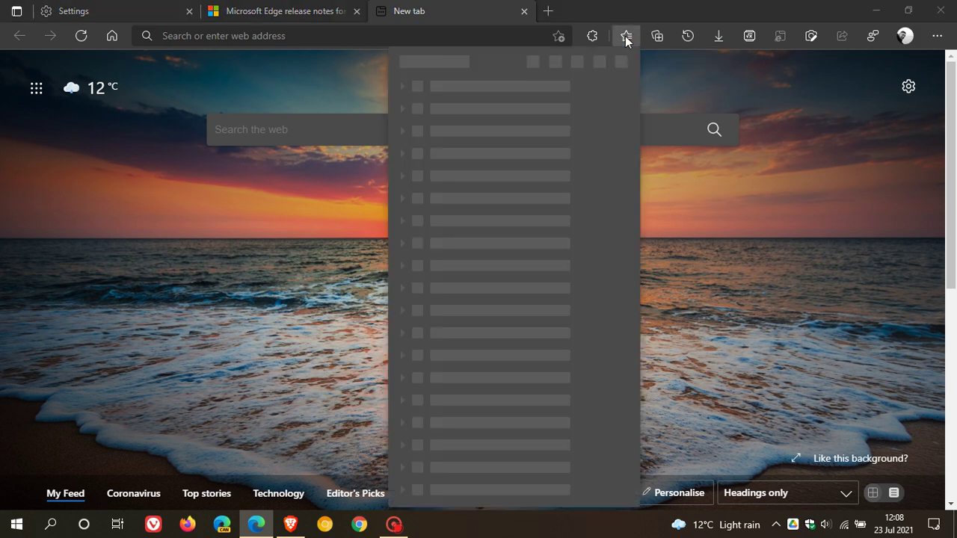
{"action": "left_click", "coordinate": [624, 58]}
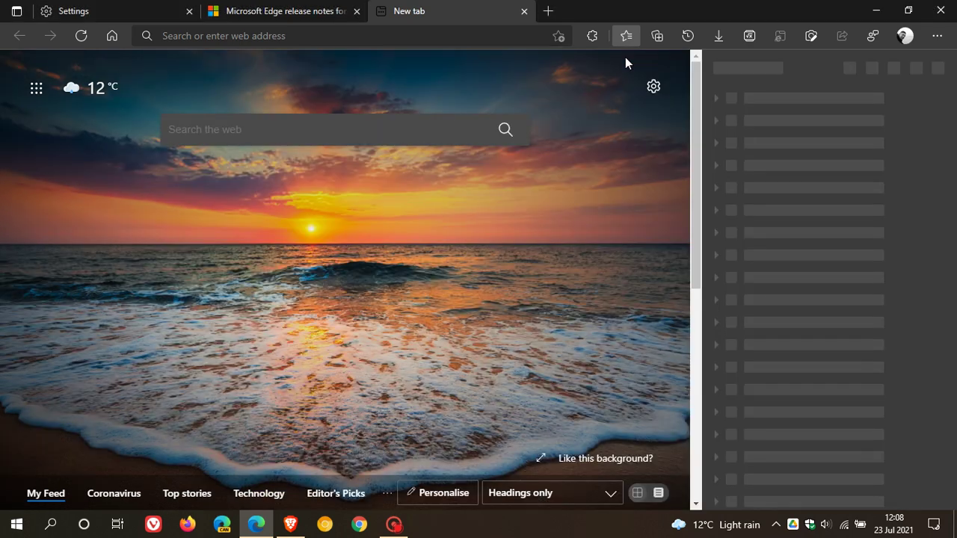
{"action": "left_click", "coordinate": [938, 68]}
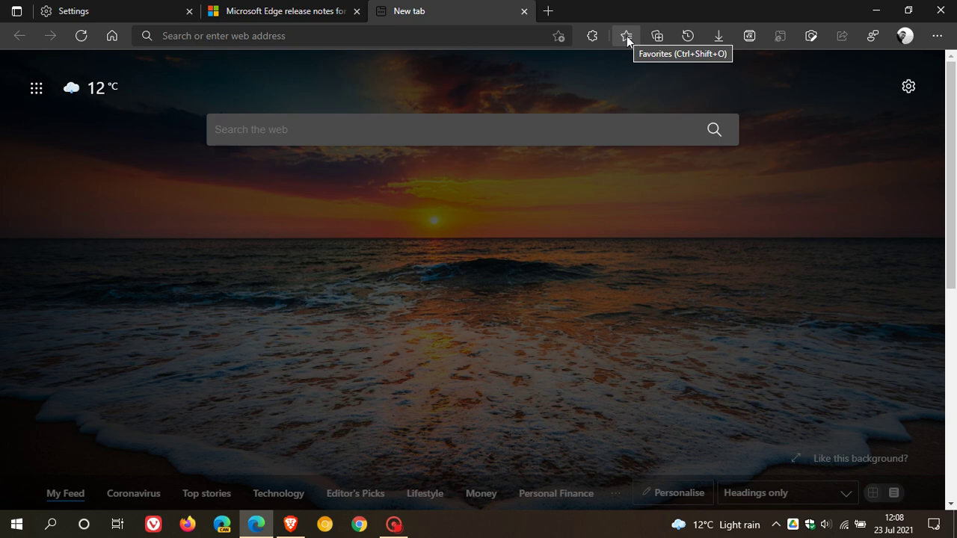
{"action": "left_click", "coordinate": [626, 35]}
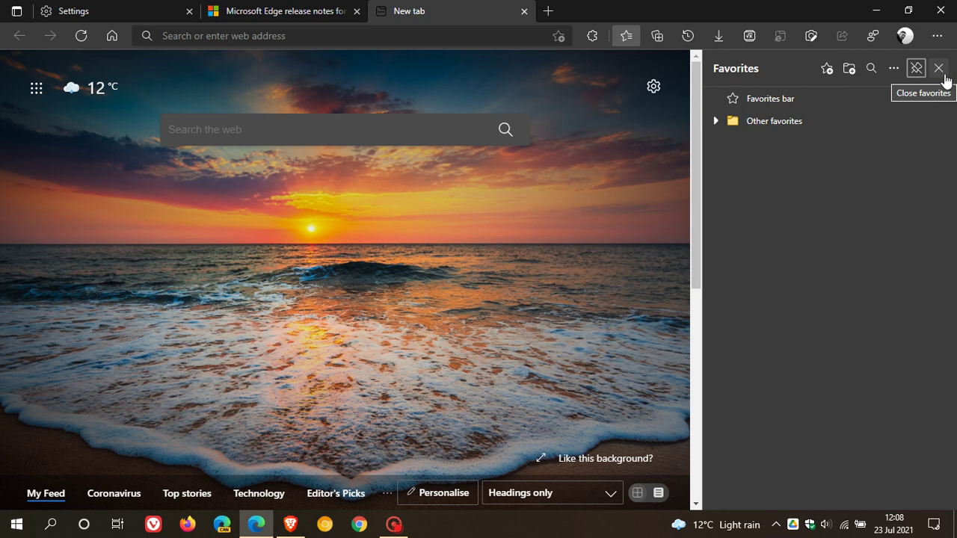
{"action": "left_click", "coordinate": [939, 69]}
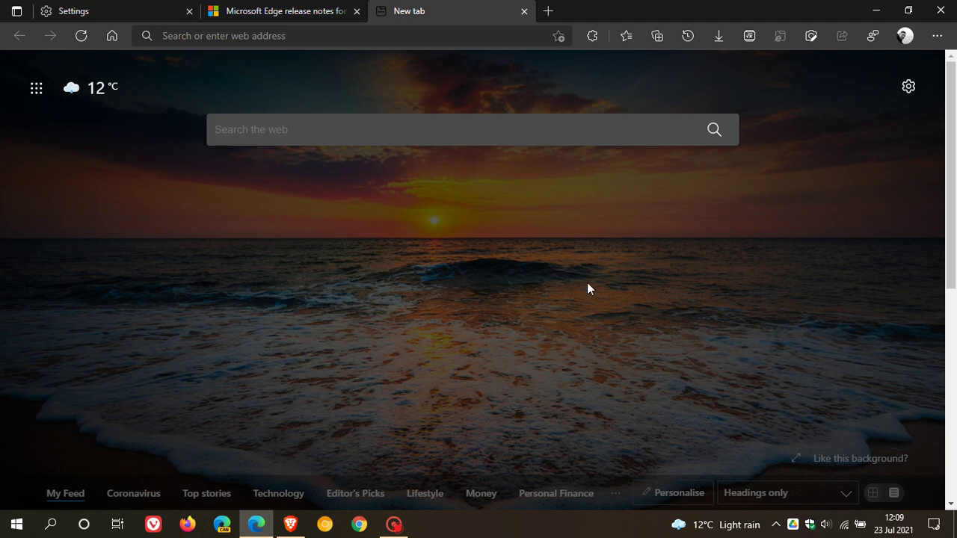
Return to Settings and open the profile's Passwords page at the saved passwords list
{"action": "left_click", "coordinate": [139, 11]}
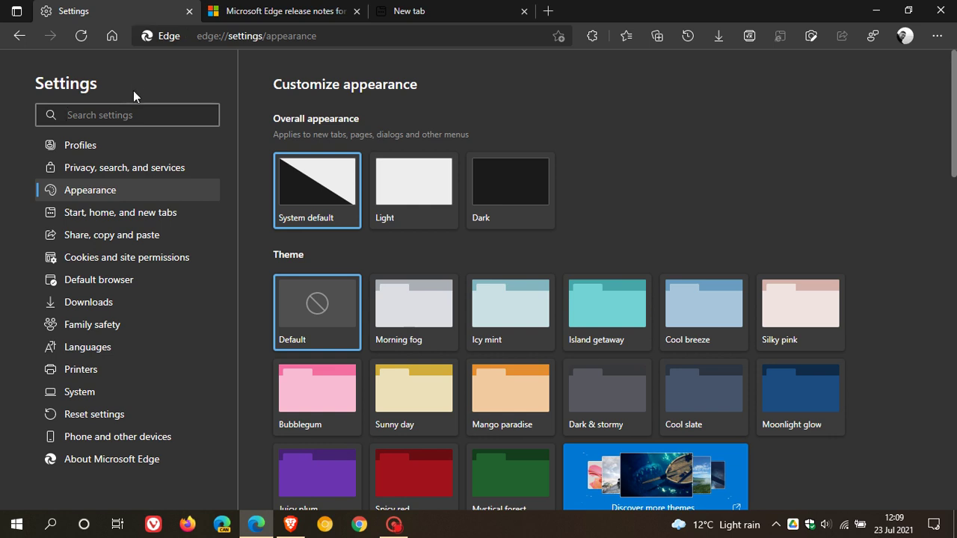
{"action": "left_click", "coordinate": [123, 147]}
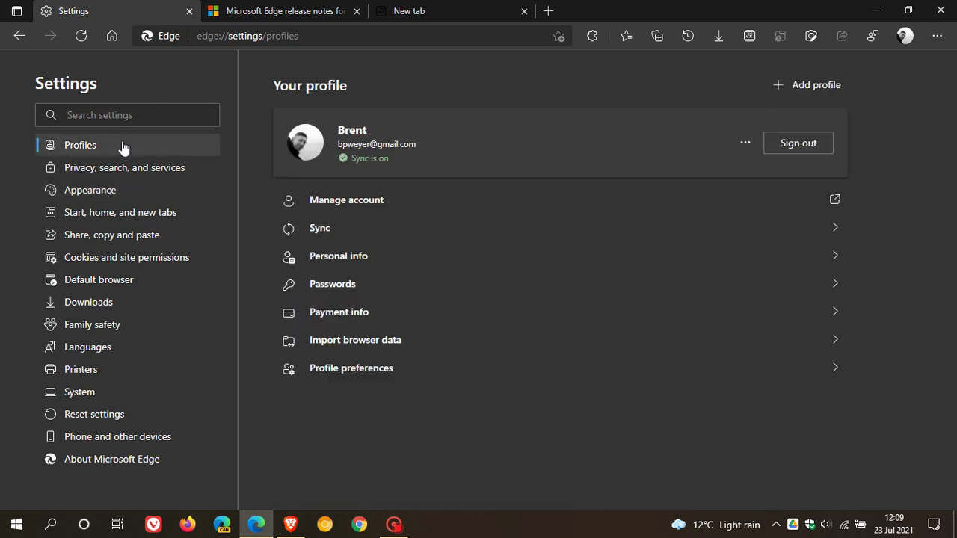
{"action": "left_click", "coordinate": [326, 284]}
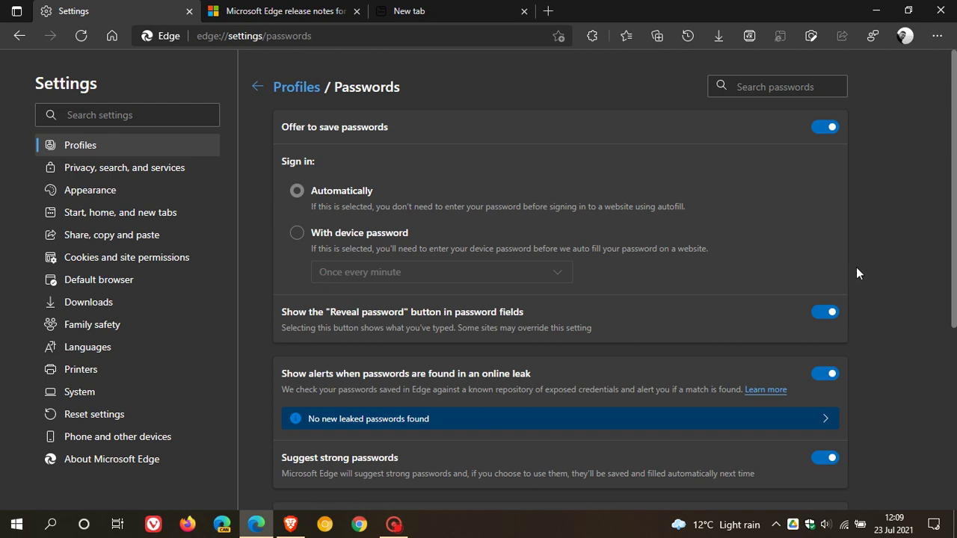
{"action": "scroll", "coordinate": [857, 273], "scroll_direction": "down", "scroll_amount": 4}
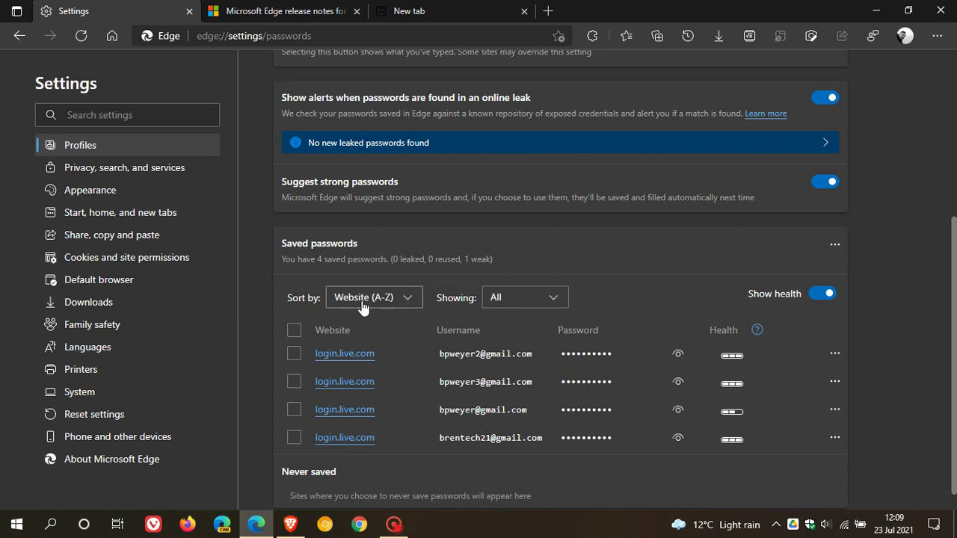
View the available sort orders and the Showing filter options for the saved passwords, keeping the current choices
{"action": "left_click", "coordinate": [402, 306]}
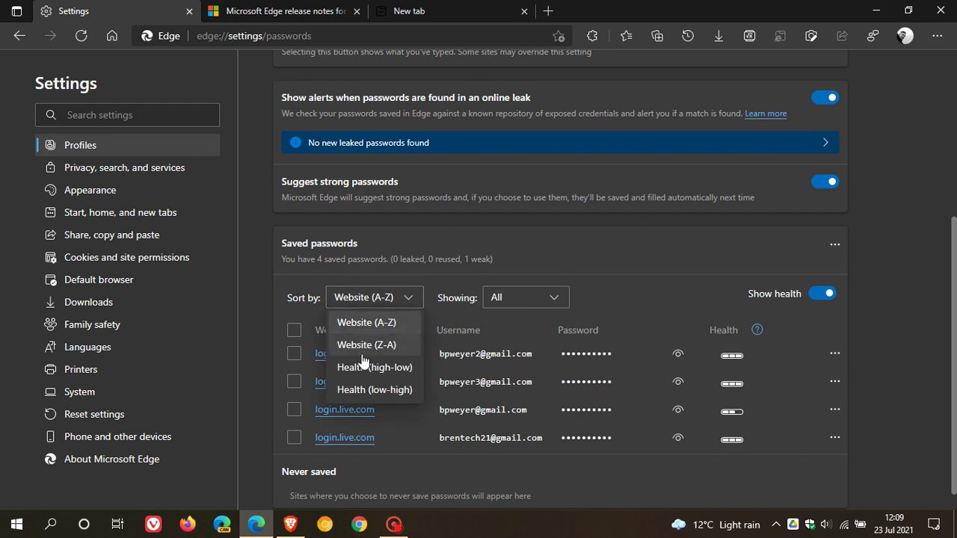
{"action": "left_click", "coordinate": [601, 249]}
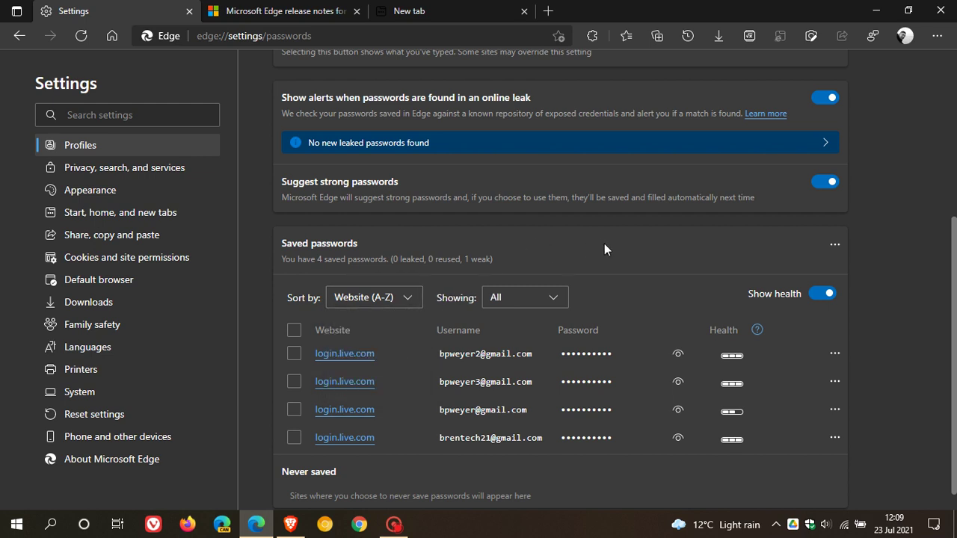
{"action": "left_click", "coordinate": [528, 301]}
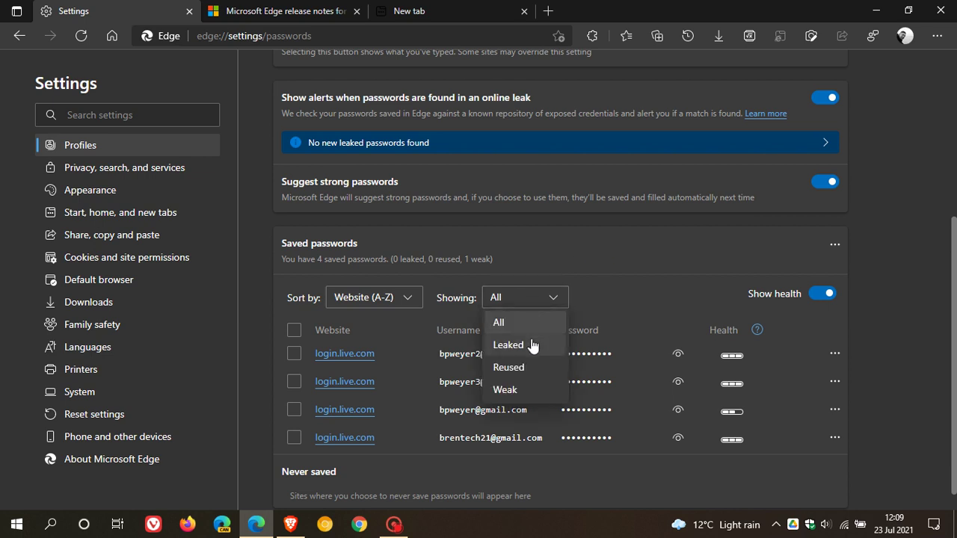
{"action": "left_click", "coordinate": [647, 275]}
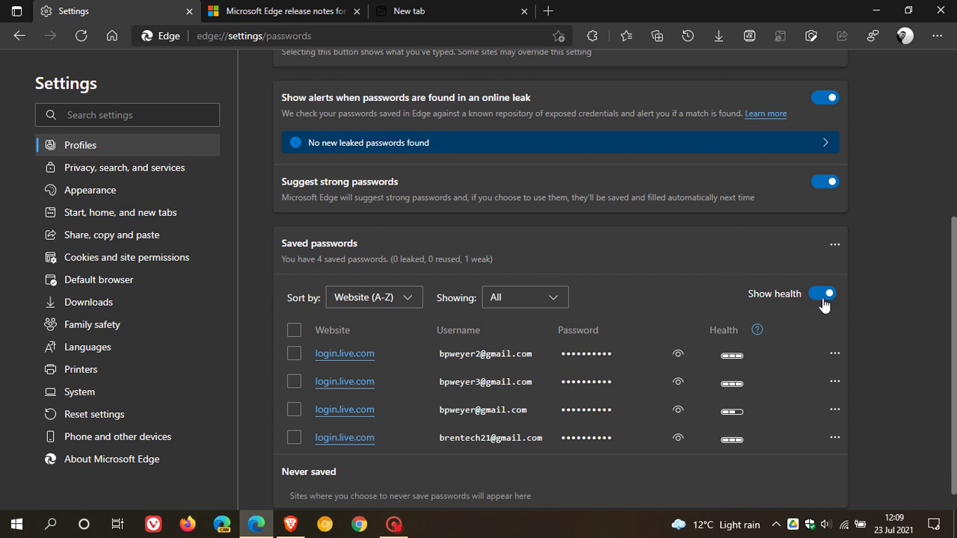
Check the password health indicators and view the actions available for the first saved password
{"action": "mouse_move", "coordinate": [729, 359]}
{"action": "mouse_move", "coordinate": [729, 416]}
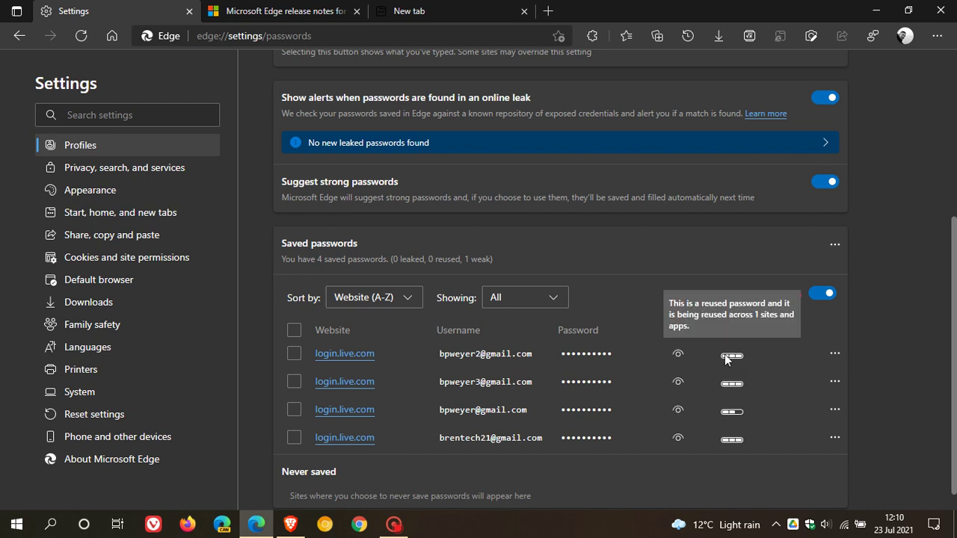
{"action": "mouse_move", "coordinate": [743, 445]}
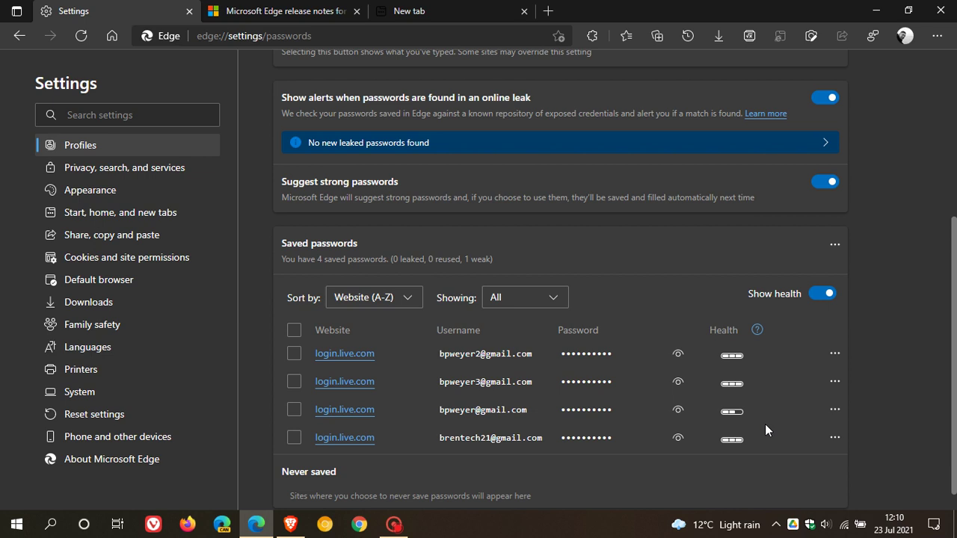
{"action": "left_click", "coordinate": [832, 358]}
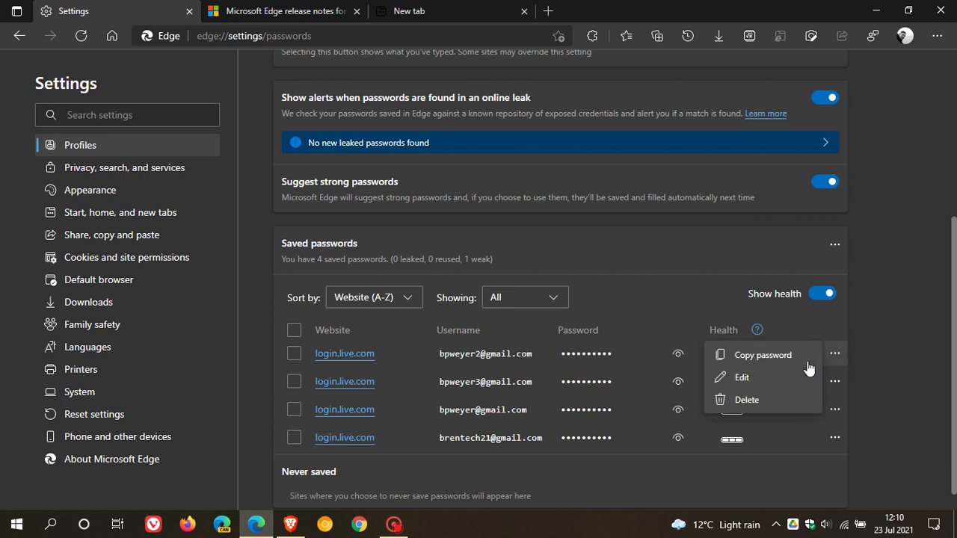
{"action": "left_click", "coordinate": [901, 327]}
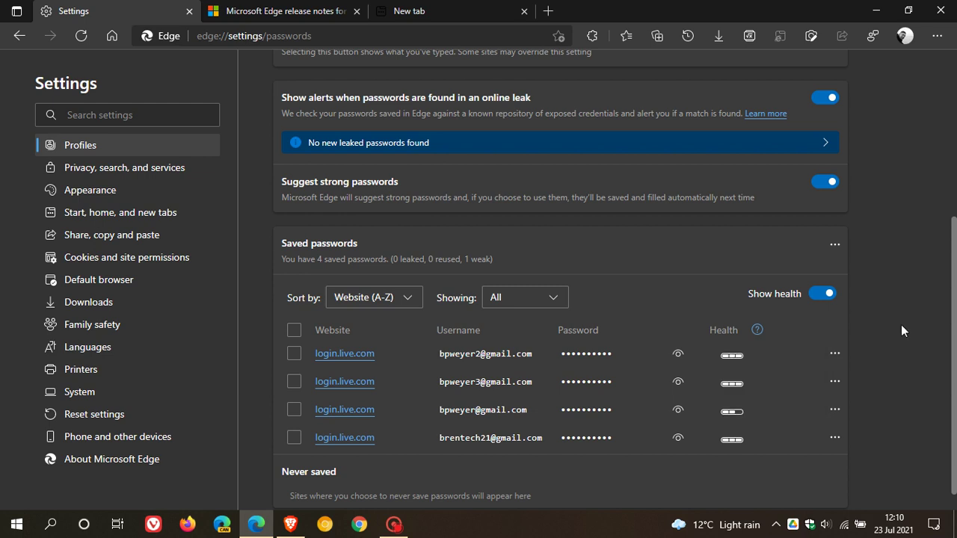
Return to the new tab, open the Microsoft Outlook extension and display its account and folders pane
{"action": "left_click", "coordinate": [474, 11]}
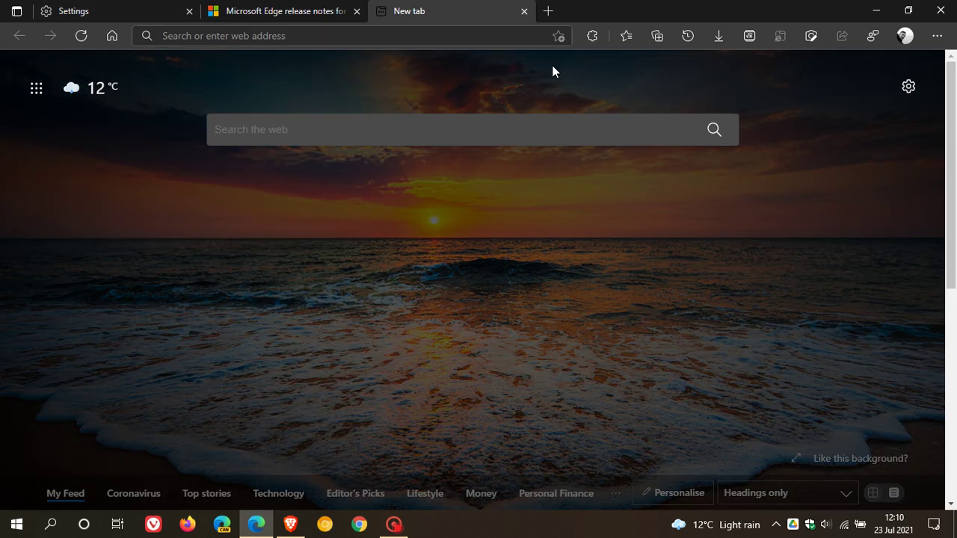
{"action": "left_click", "coordinate": [591, 37]}
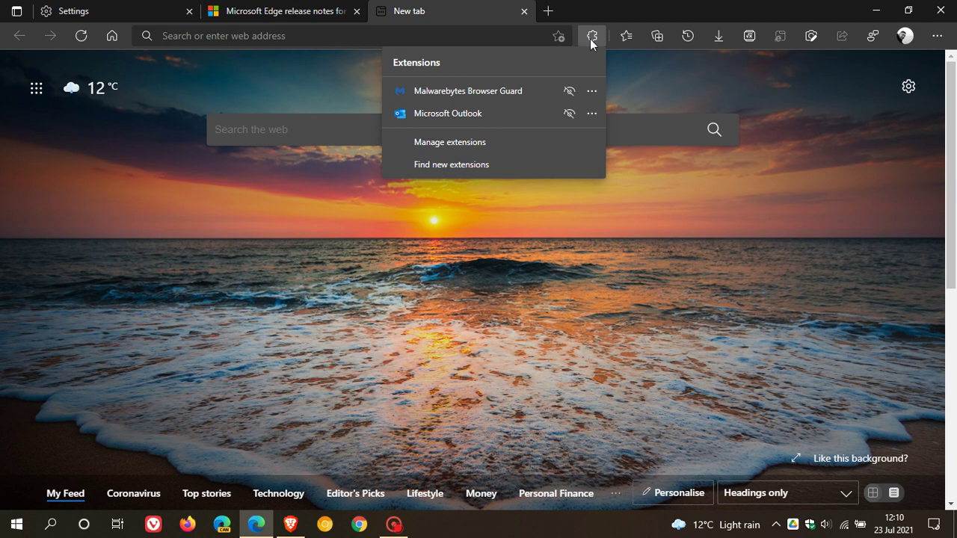
{"action": "left_click", "coordinate": [499, 114]}
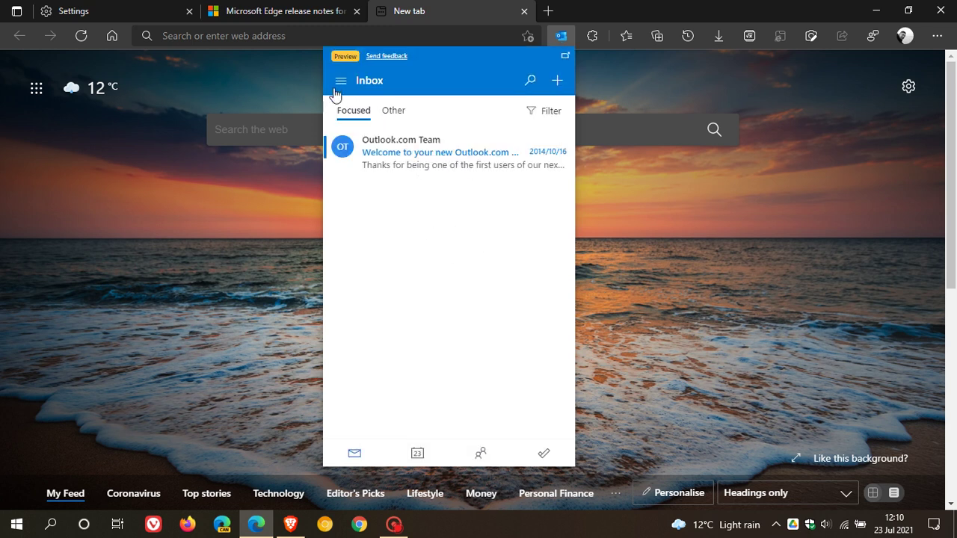
{"action": "left_click", "coordinate": [340, 80]}
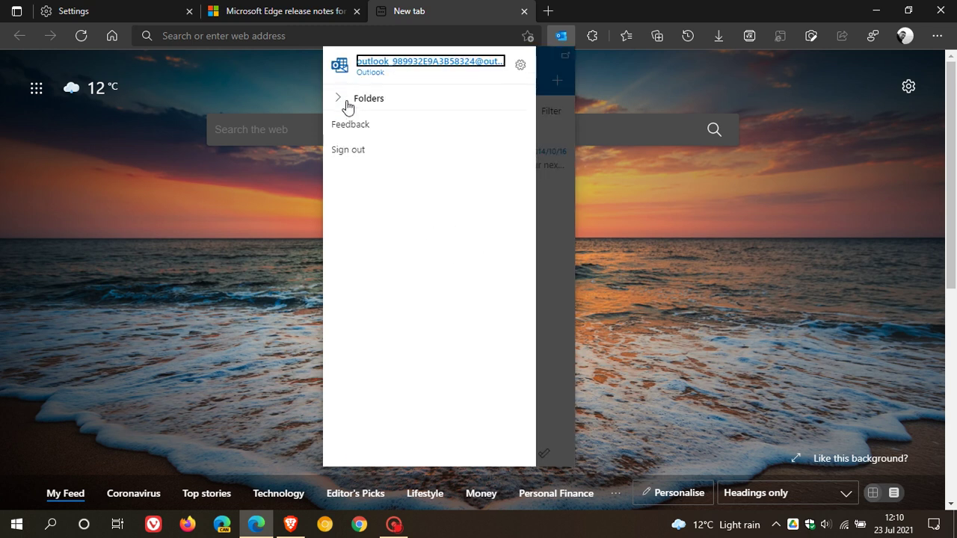
Expand the Outlook extension's Folders list to view the mail folders, collapse it and return to the Inbox
{"action": "left_click", "coordinate": [344, 98]}
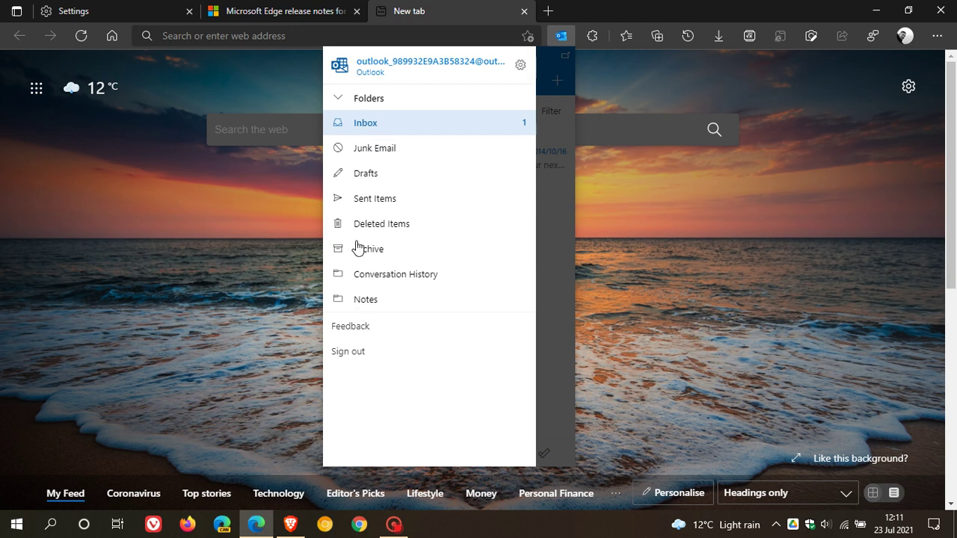
{"action": "left_click", "coordinate": [336, 101]}
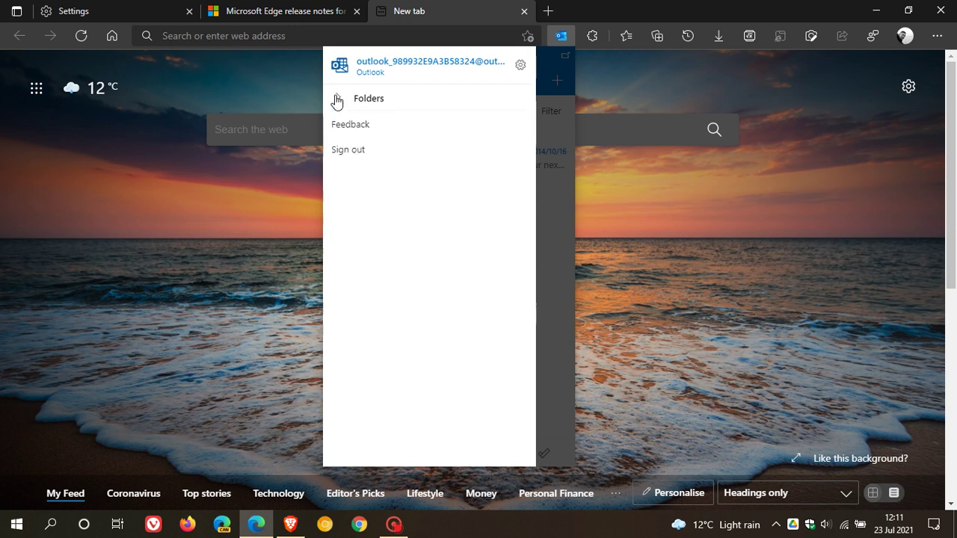
{"action": "left_click", "coordinate": [561, 279]}
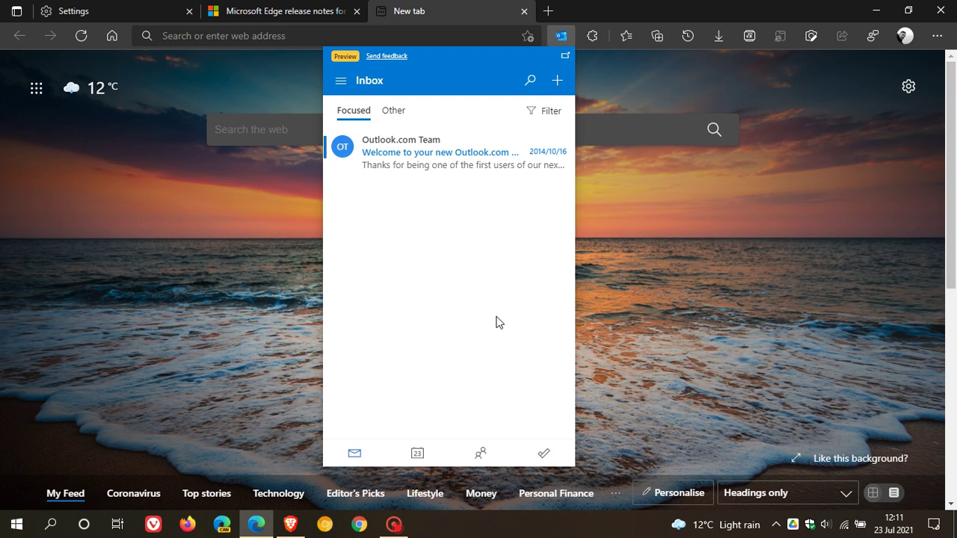
Close the Outlook extension, revisit the saved passwords page in Settings and return to the new tab
{"action": "left_click", "coordinate": [291, 524]}
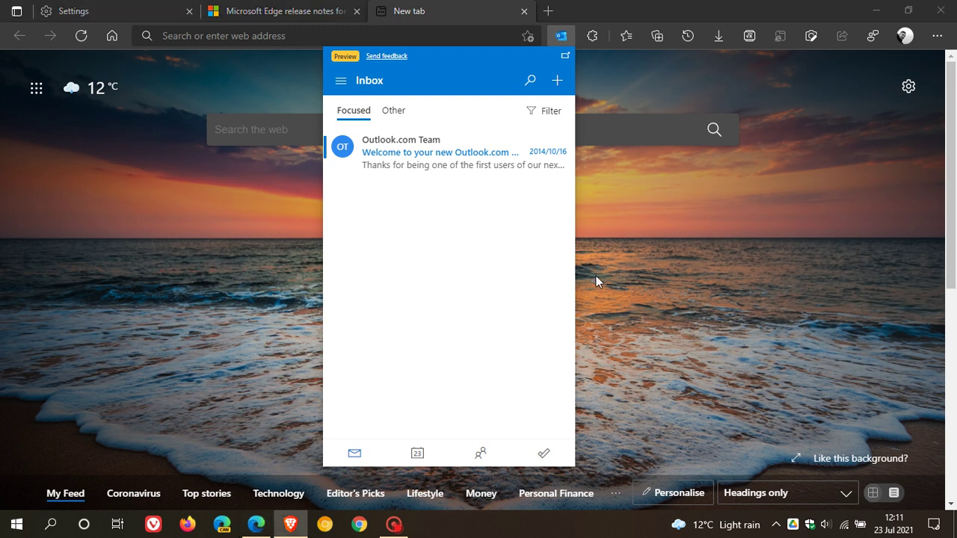
{"action": "left_click", "coordinate": [682, 291]}
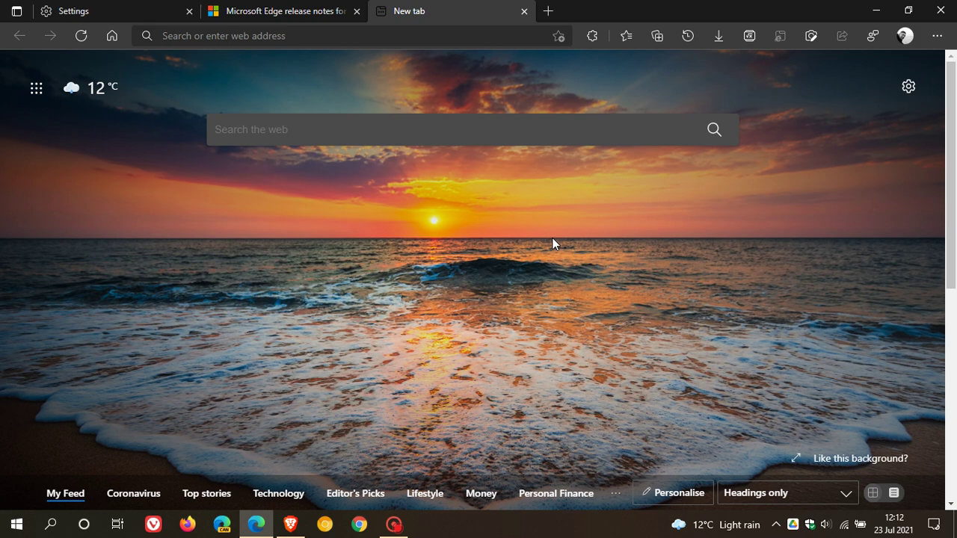
{"action": "left_click", "coordinate": [132, 18]}
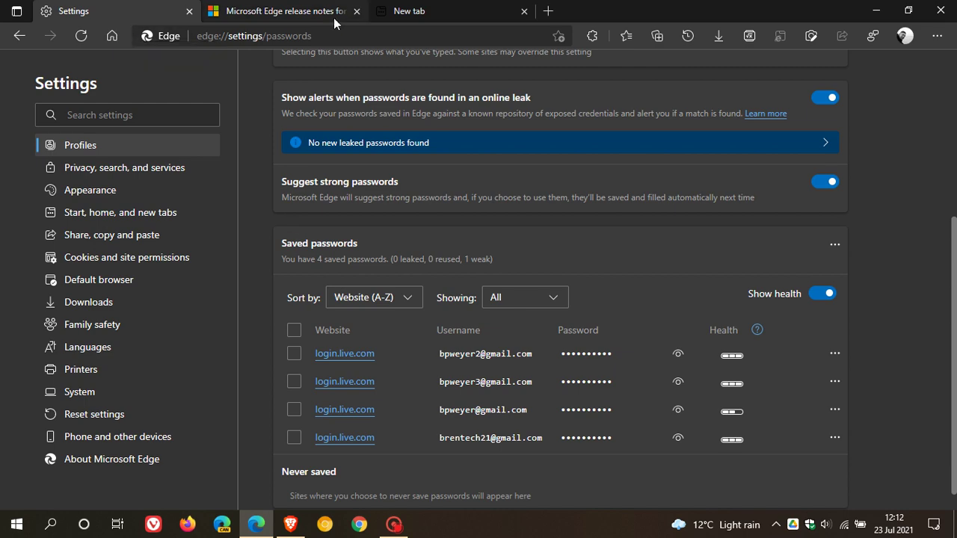
{"action": "left_click", "coordinate": [454, 15]}
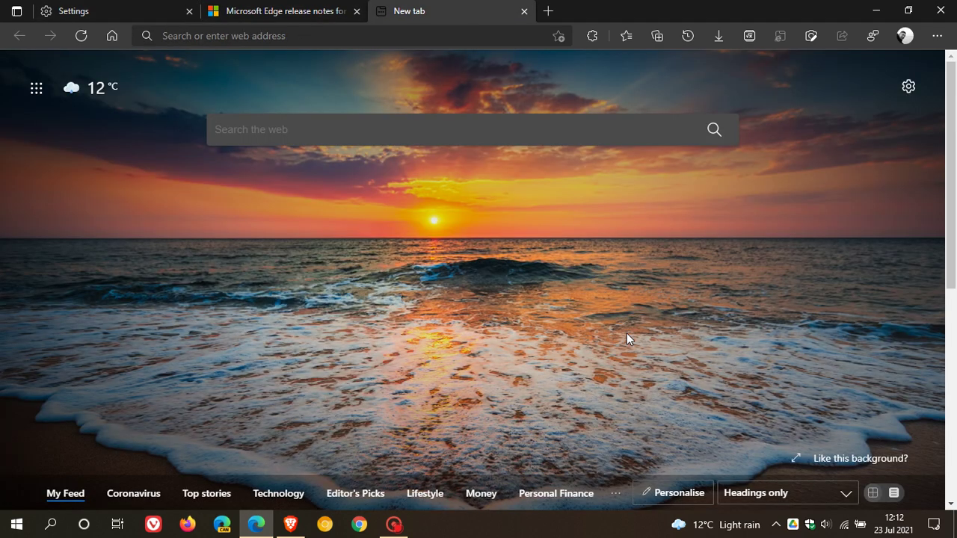
Open the About Microsoft Edge page to check the browser's version and update status, and return to the new tab
{"action": "left_click", "coordinate": [937, 36]}
{"action": "mouse_move", "coordinate": [718, 468]}
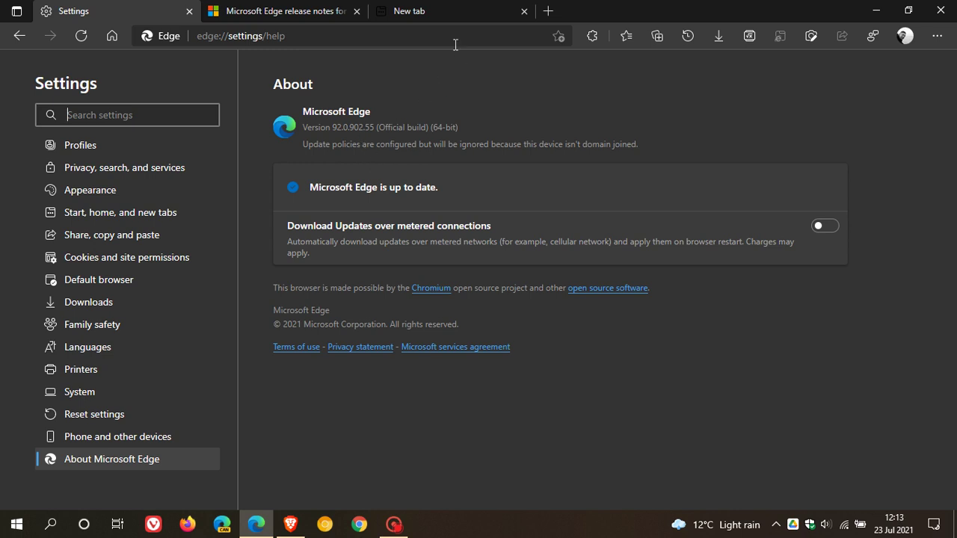
{"action": "left_click", "coordinate": [468, 14]}
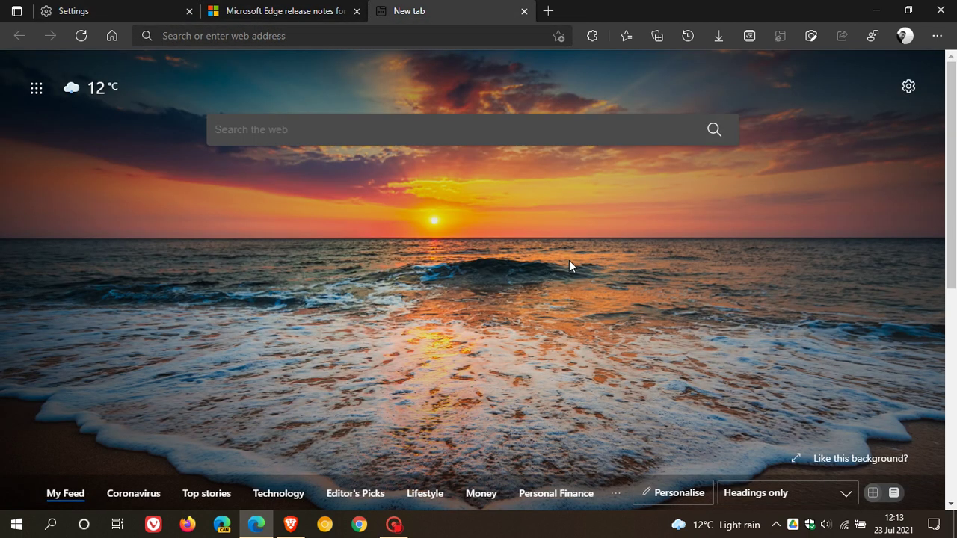